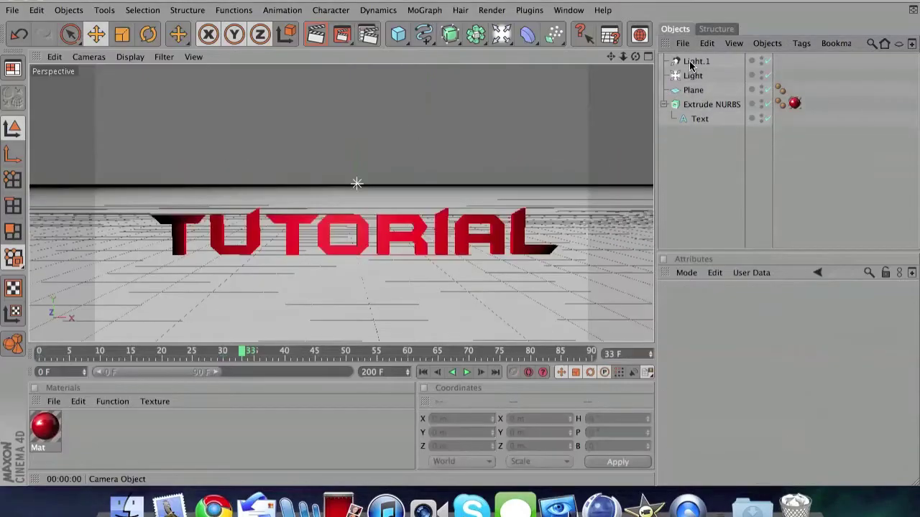
# Return the timeline to frame 0 and add an Array object to the scene
pyautogui.moveTo(201, 357); pyautogui.dragTo(26, 356)
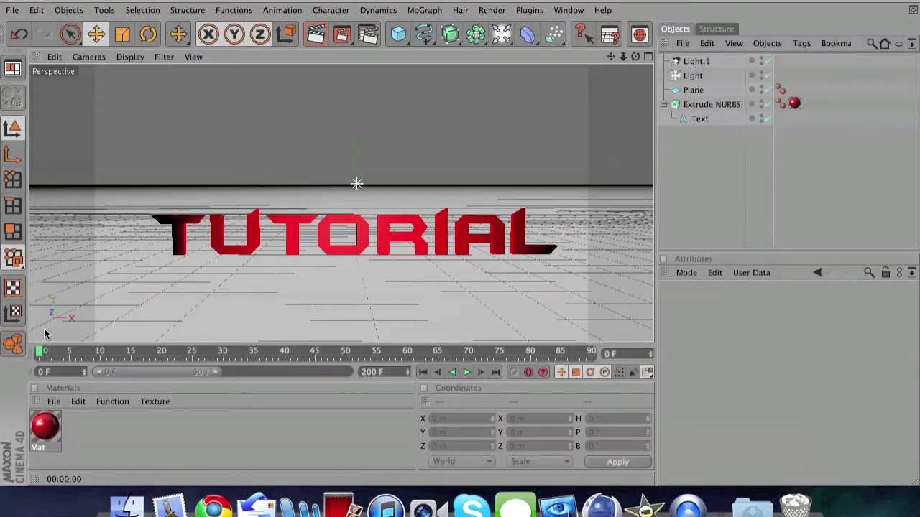
pyautogui.click(474, 36)
pyautogui.click(474, 36)
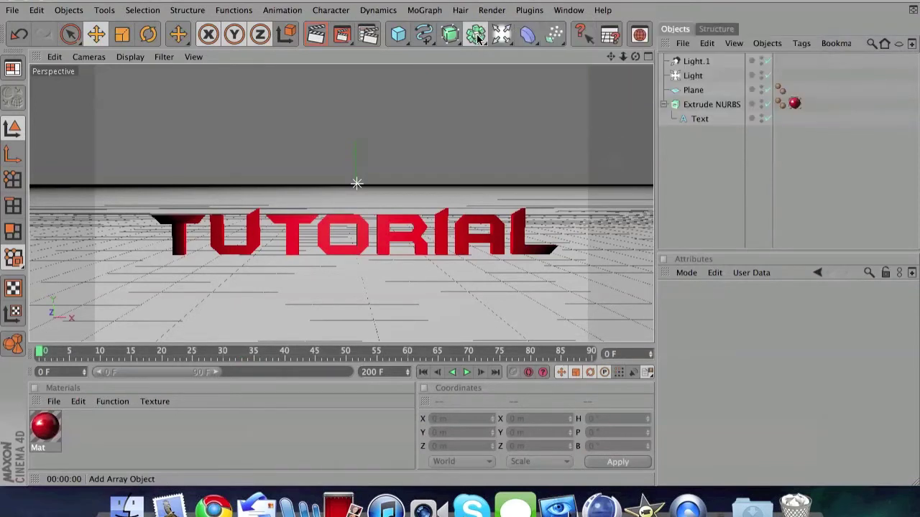
pyautogui.click(476, 36)
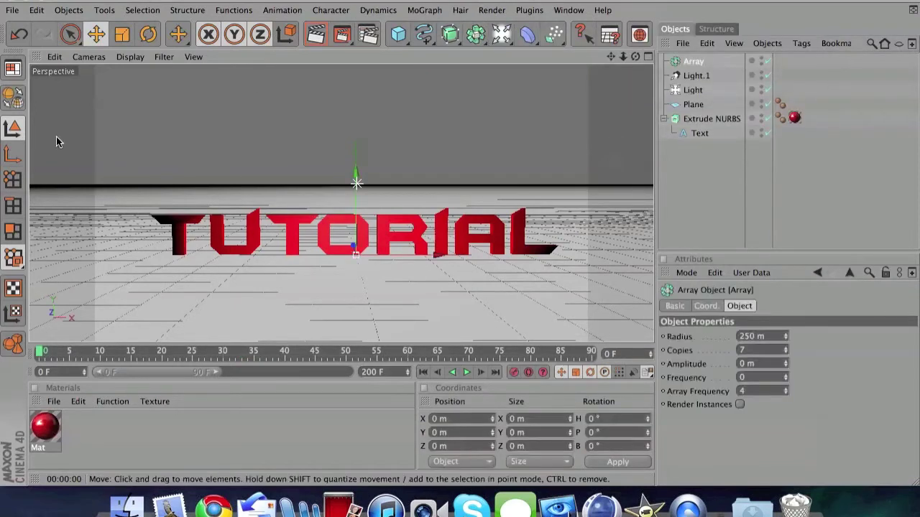
# Add a Camera object to the scene and look through it in the perspective view
pyautogui.click(501, 35)
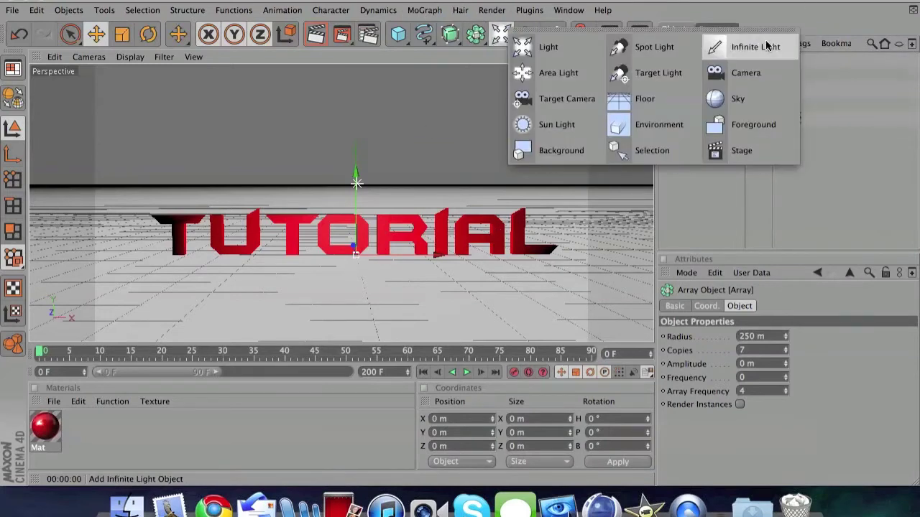
pyautogui.click(743, 70)
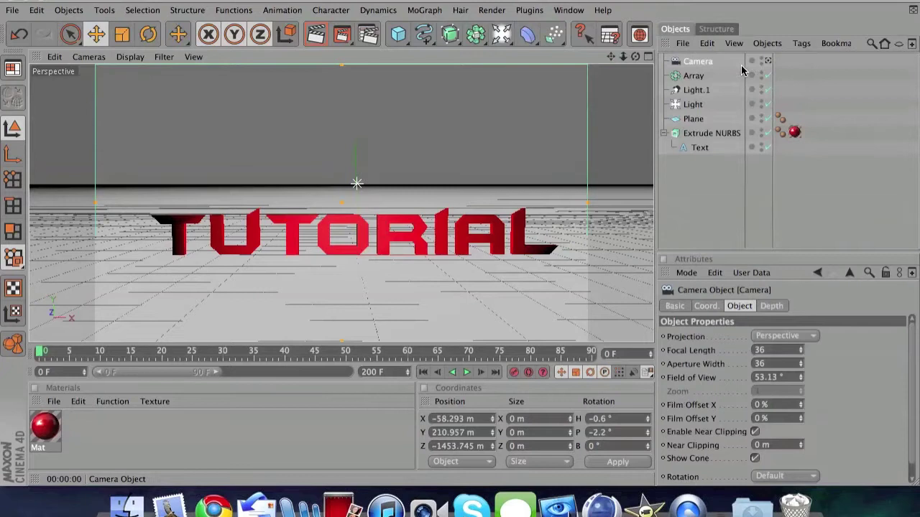
pyautogui.click(90, 59)
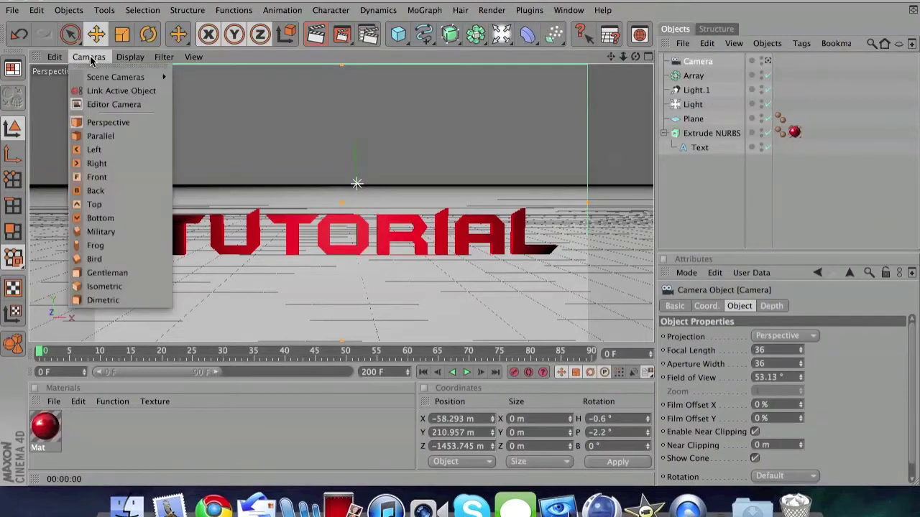
pyautogui.click(180, 77)
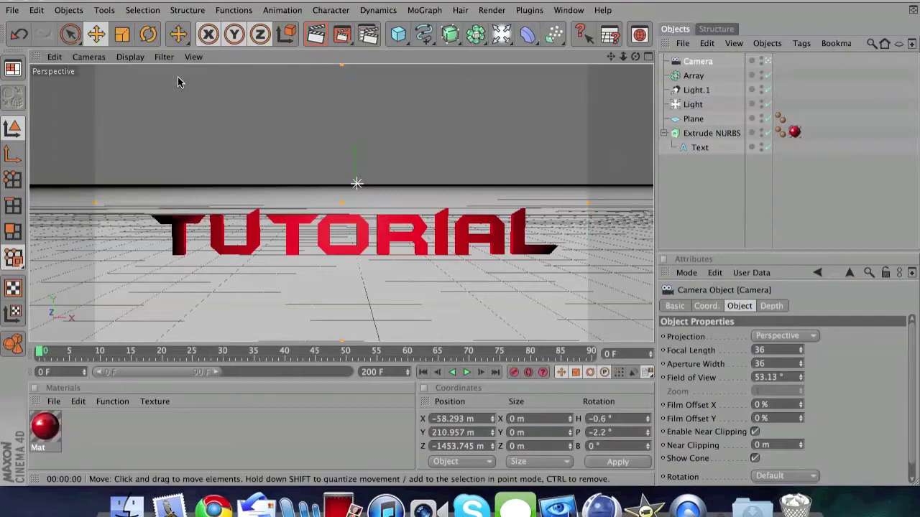
# Orbit the camera to about -13.6° heading and -4.8° pitch for the frame 0 keyframe, with the timeline ending at frame 200
pyautogui.moveTo(635, 59); pyautogui.dragTo(754, 57)
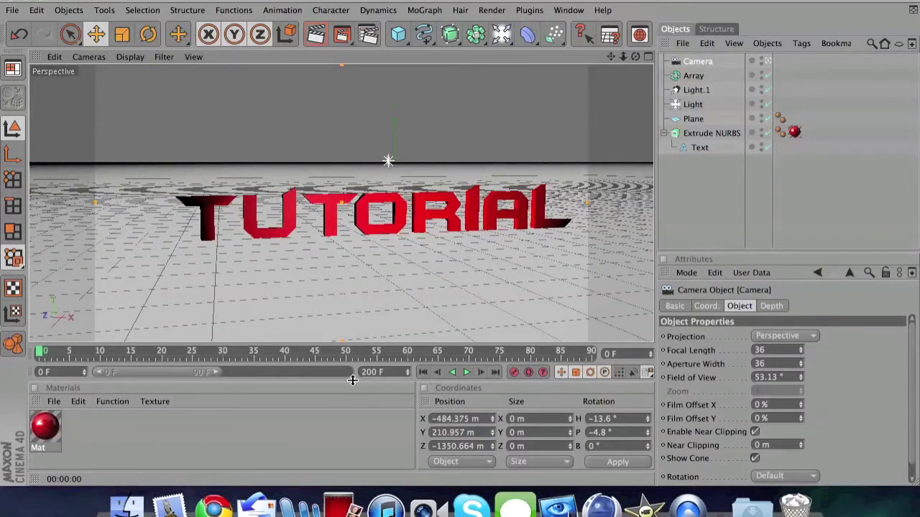
pyautogui.click(381, 372)
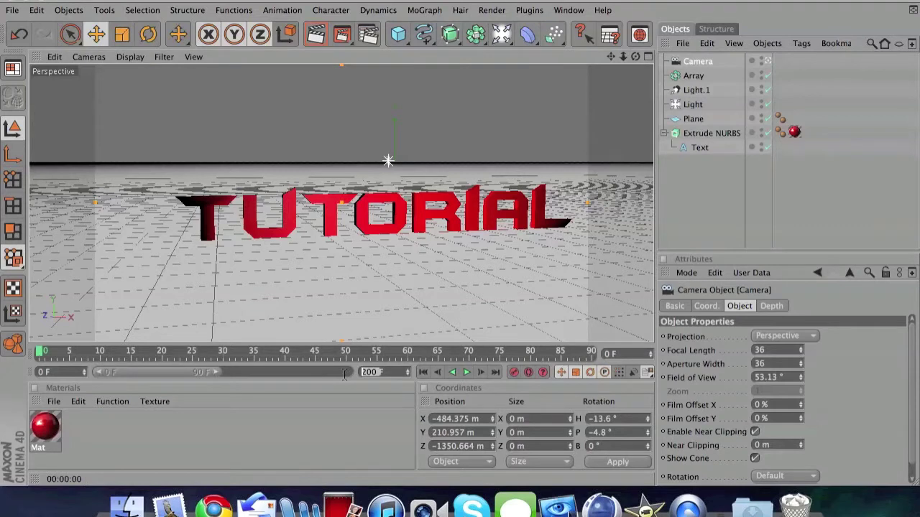
pyautogui.write('200')
pyautogui.press('Return')
pyautogui.click(82, 57)
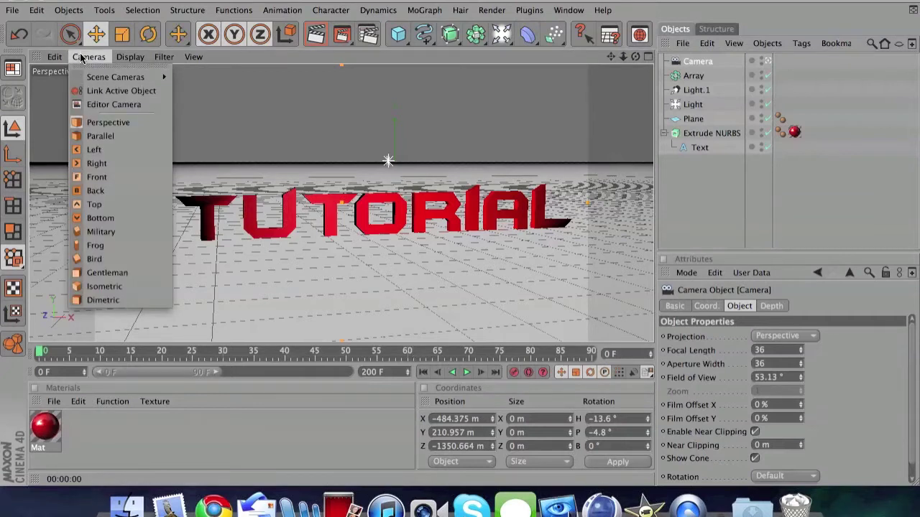
pyautogui.click(81, 58)
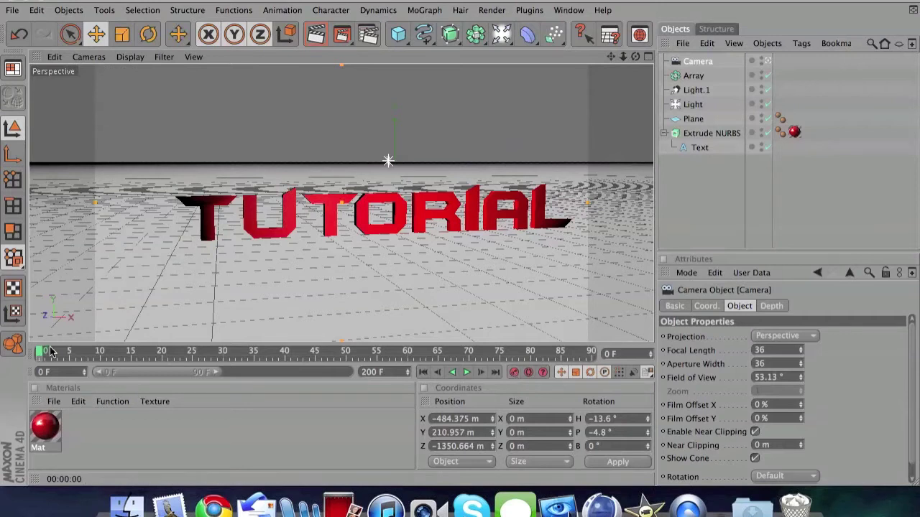
# At frame 50, orbit the camera to about 12° heading and -8° pitch and record a keyframe
pyautogui.moveTo(43, 352); pyautogui.dragTo(345, 353)
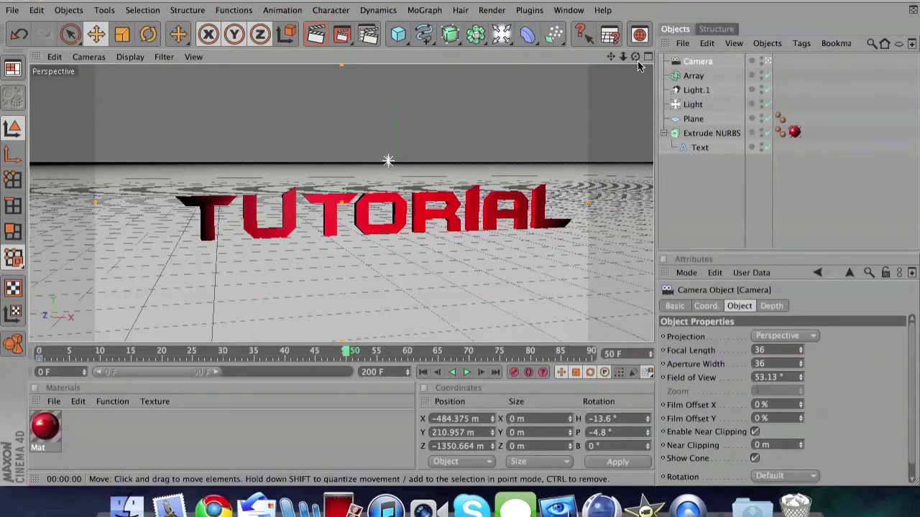
pyautogui.moveTo(637, 62); pyautogui.dragTo(608, 56)
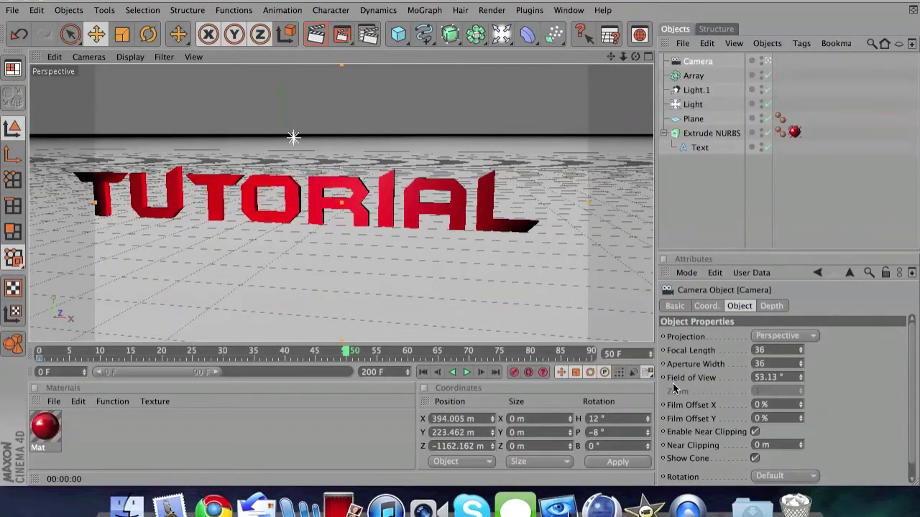
pyautogui.click(504, 374)
# Play the animation from frame 0 past frame 50 to preview the camera move
pyautogui.moveTo(229, 352); pyautogui.dragTo(32, 354)
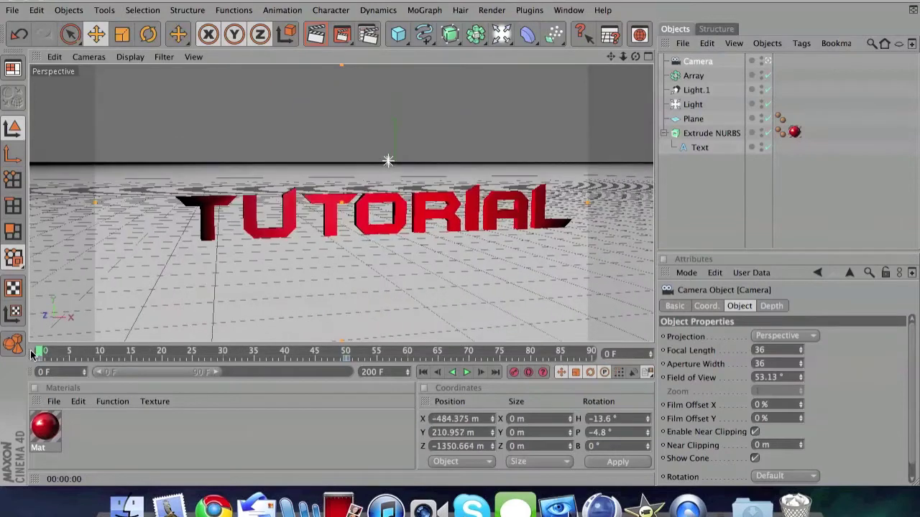
pyautogui.click(466, 372)
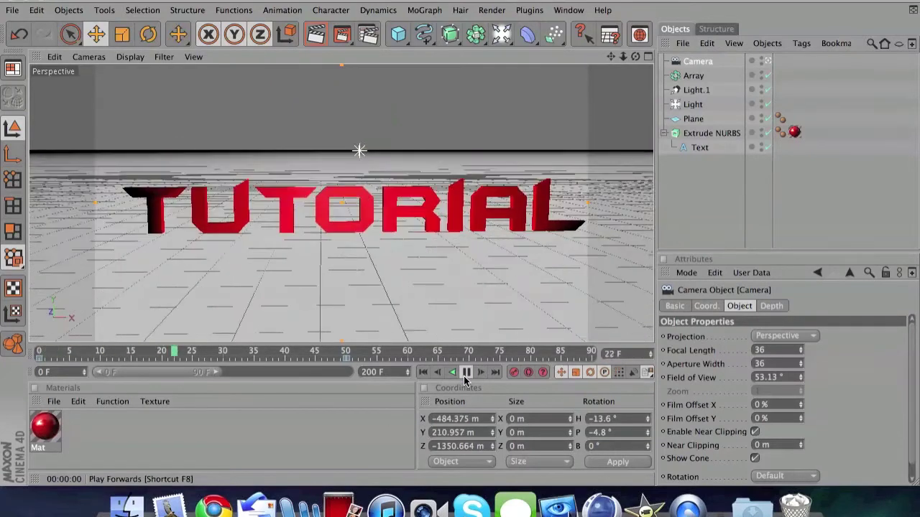
pyautogui.click(466, 374)
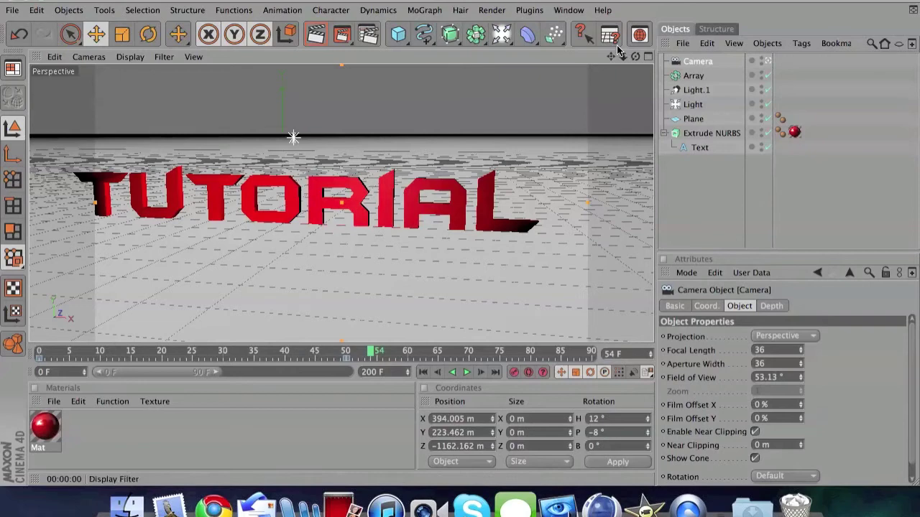
# Orbit the camera to about -1.9° heading and -10.8° pitch, pull it back from the text, and keyframe it at about frame 74
pyautogui.moveTo(635, 59); pyautogui.dragTo(780, 88)
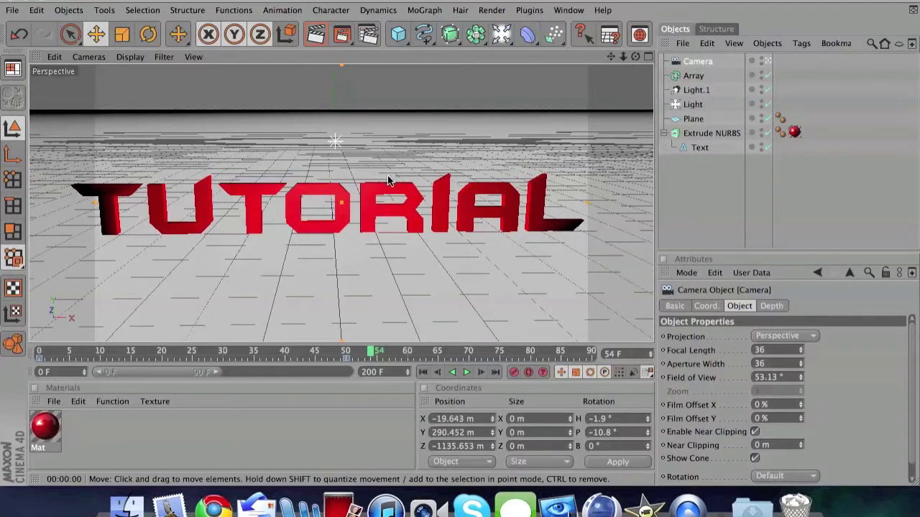
pyautogui.scroll(-5, 387, 175)
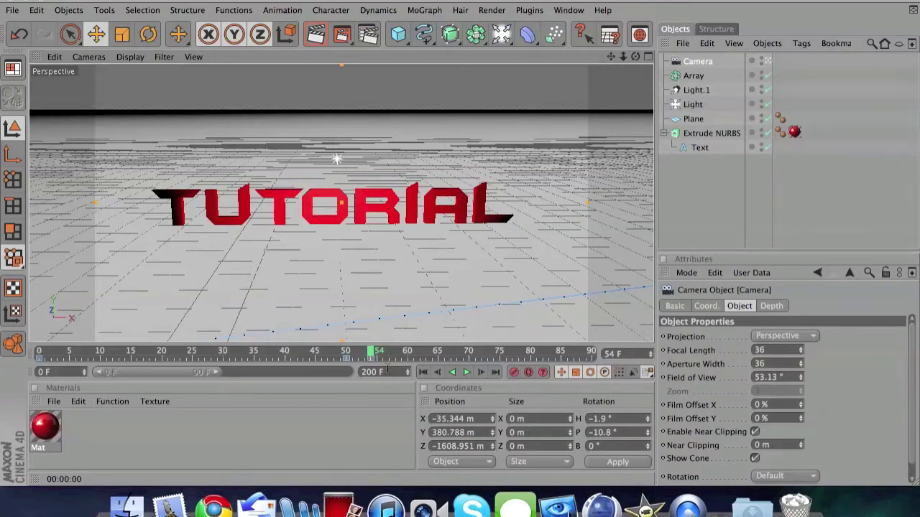
pyautogui.moveTo(371, 360); pyautogui.dragTo(593, 352)
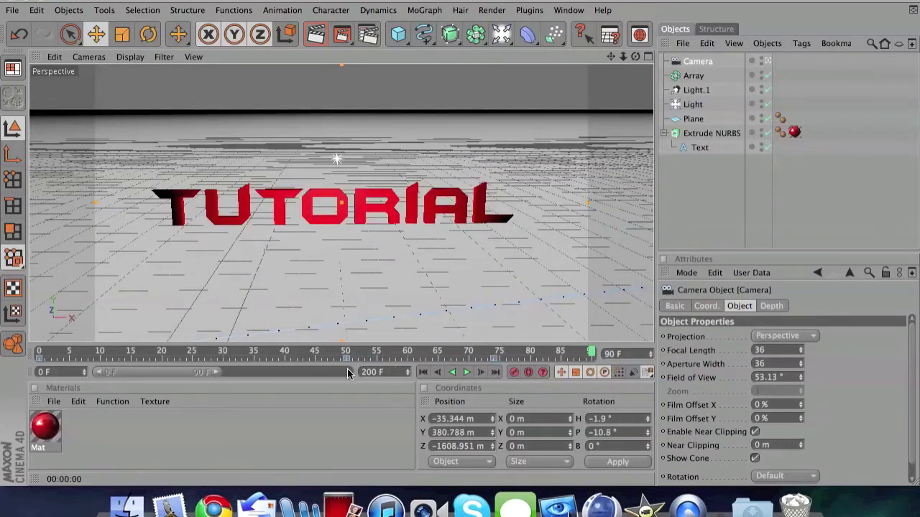
# At frame 90, fly the camera through the letter O to about X -45 m, Y 67 m, Z -21 m and keyframe it
pyautogui.moveTo(207, 380); pyautogui.dragTo(269, 372)
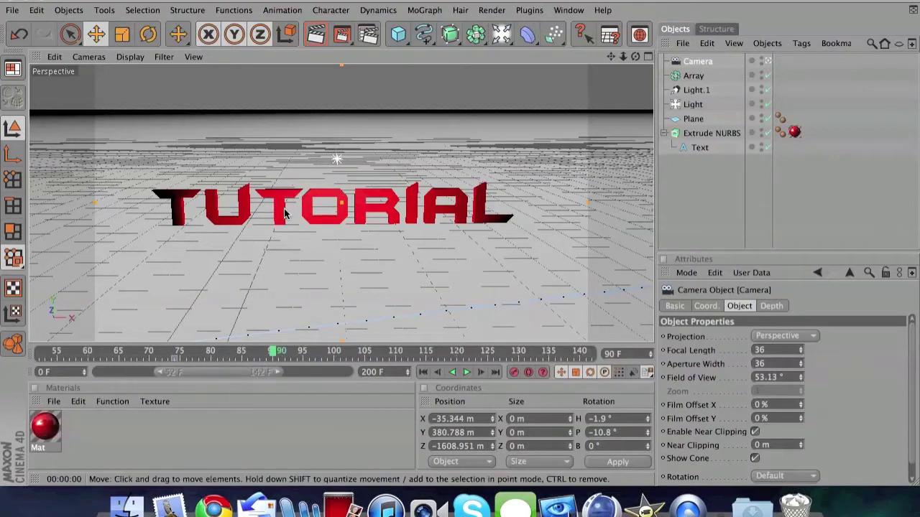
pyautogui.scroll(10, 285, 213)
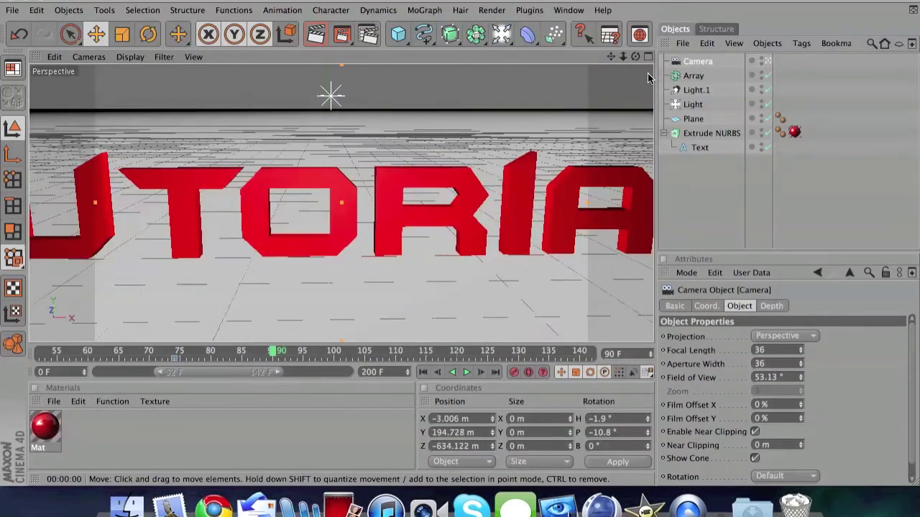
pyautogui.moveTo(610, 57); pyautogui.dragTo(658, 49)
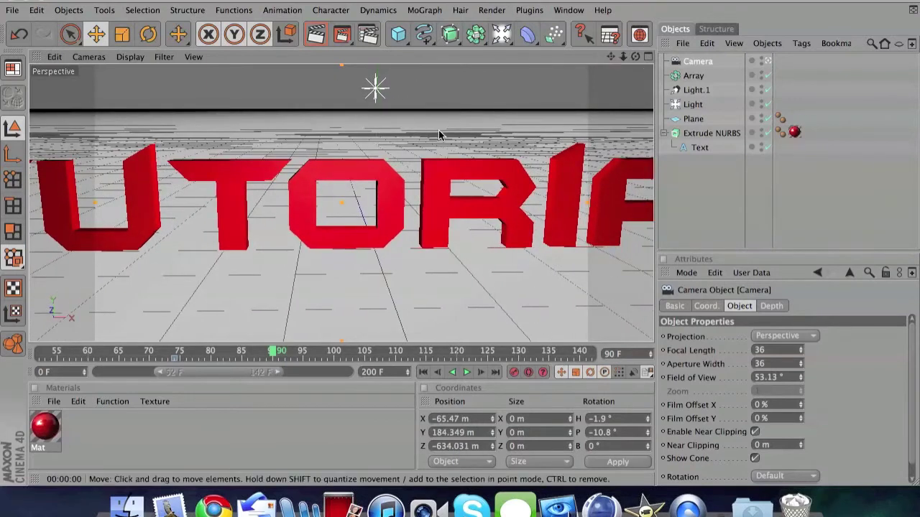
pyautogui.scroll(10, 439, 134)
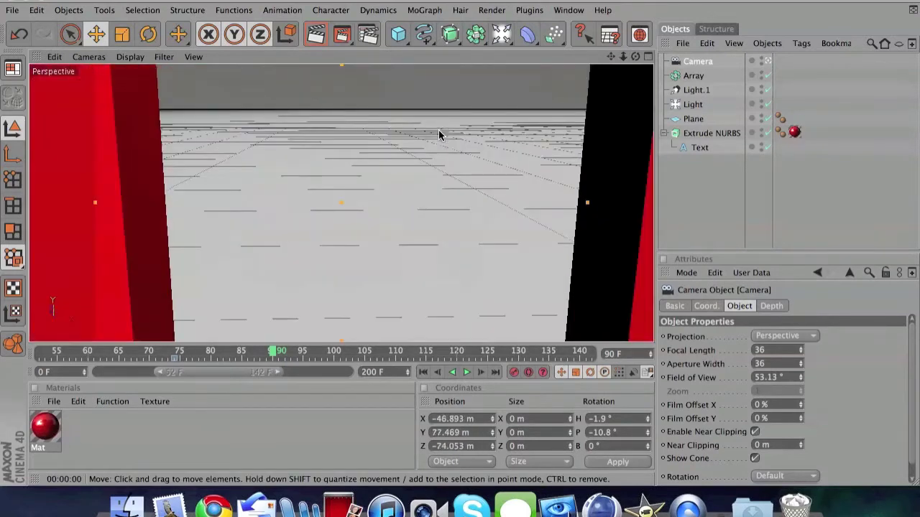
pyautogui.scroll(3, 439, 134)
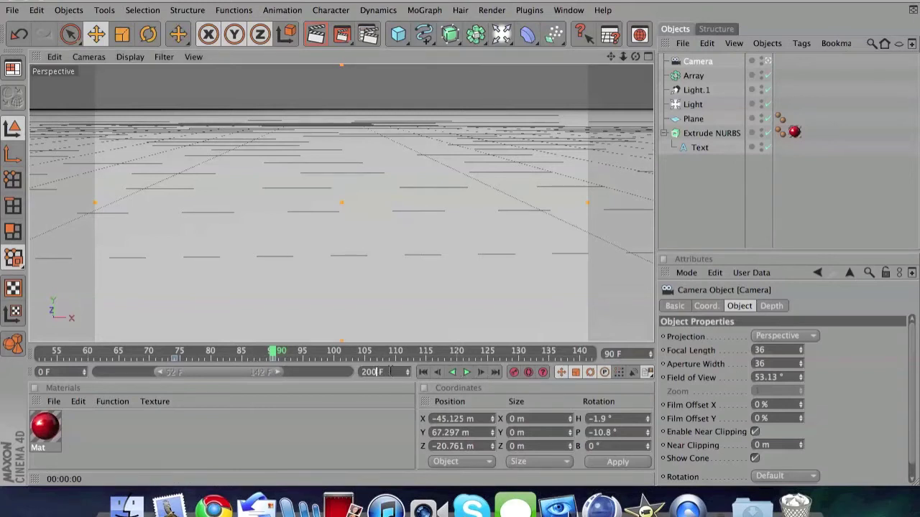
# Check the playback timing, then move the frame 50 camera keyframe to about frame 61 and the frame 74 one to about frame 89
pyautogui.click(467, 372)
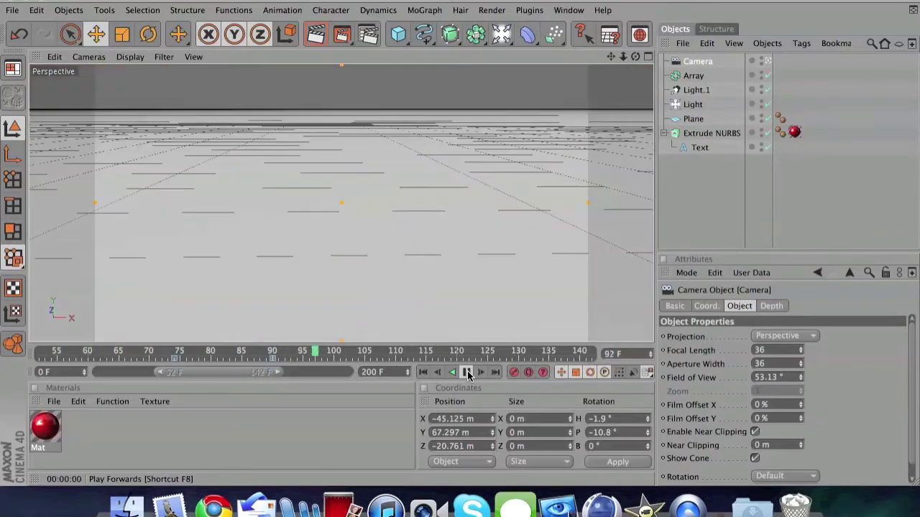
pyautogui.click(467, 373)
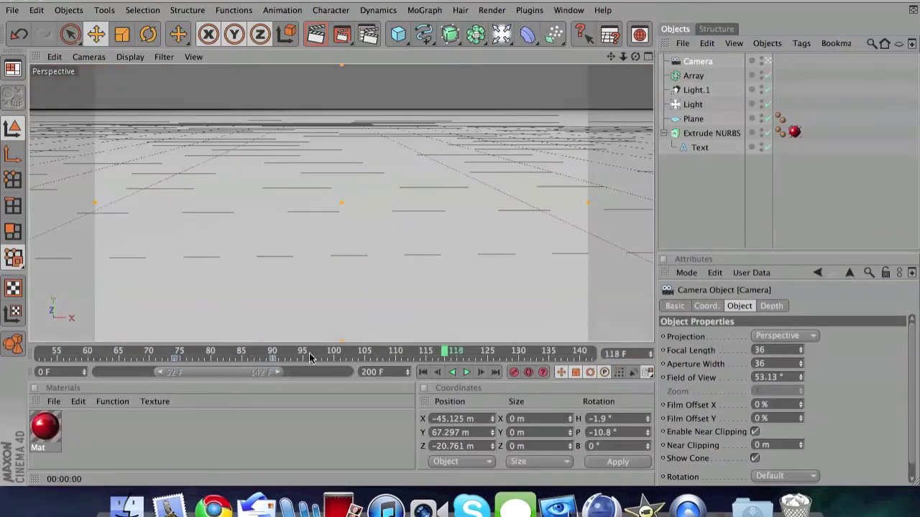
pyautogui.moveTo(274, 357); pyautogui.dragTo(39, 373)
pyautogui.moveTo(177, 373); pyautogui.dragTo(32, 374)
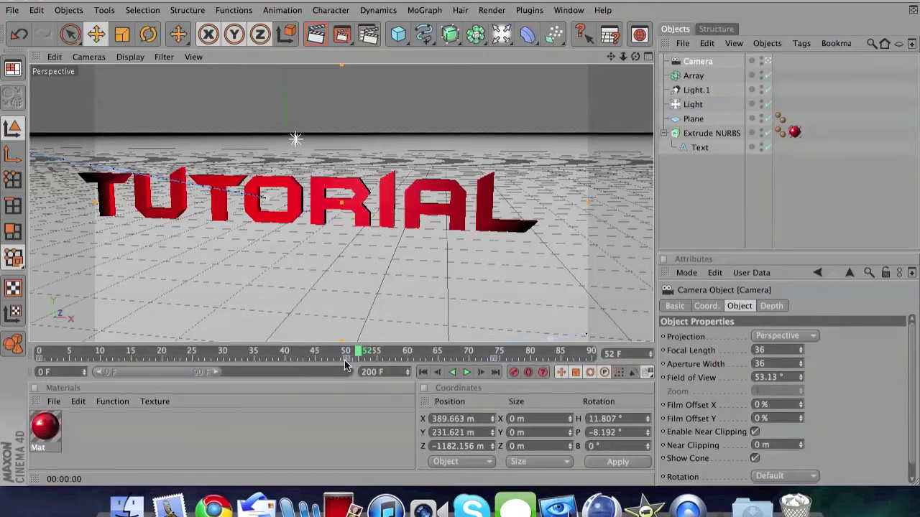
pyautogui.moveTo(345, 360); pyautogui.dragTo(413, 360)
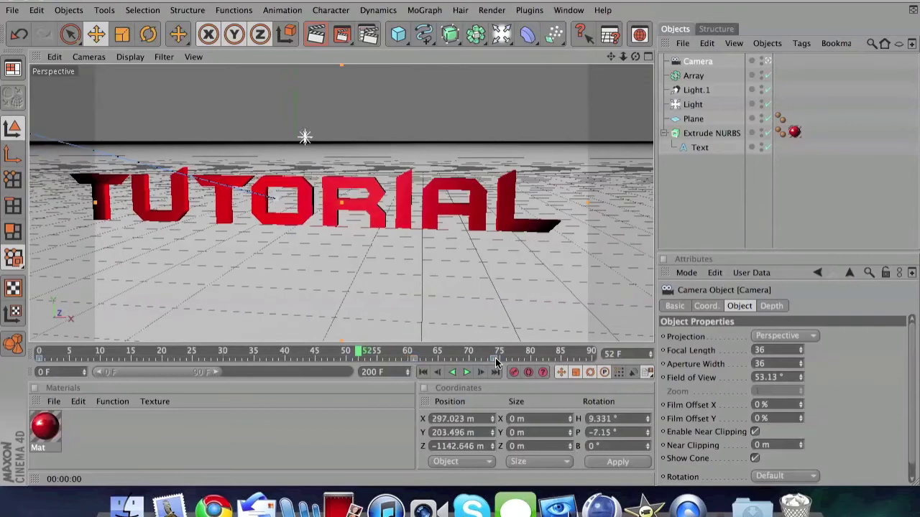
pyautogui.moveTo(496, 359); pyautogui.dragTo(588, 362)
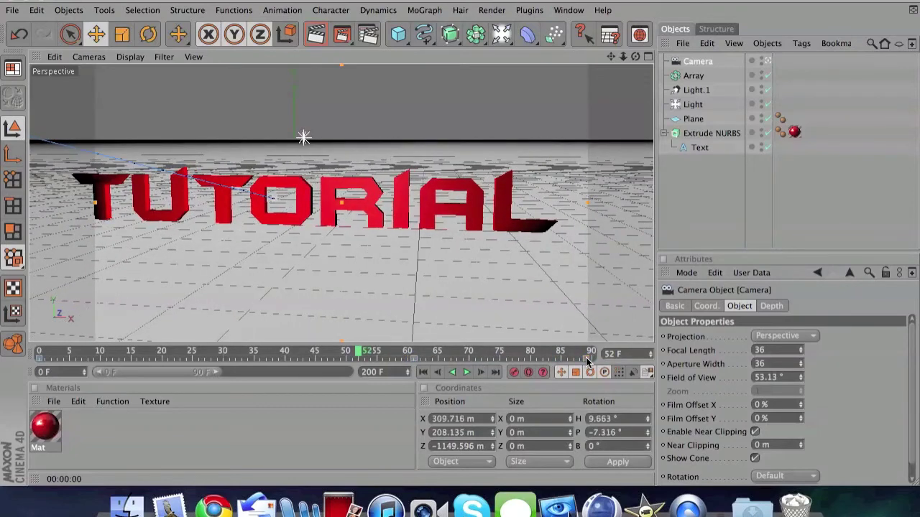
# Play back the retimed camera animation and stop it while the whole text is in view
pyautogui.click(466, 371)
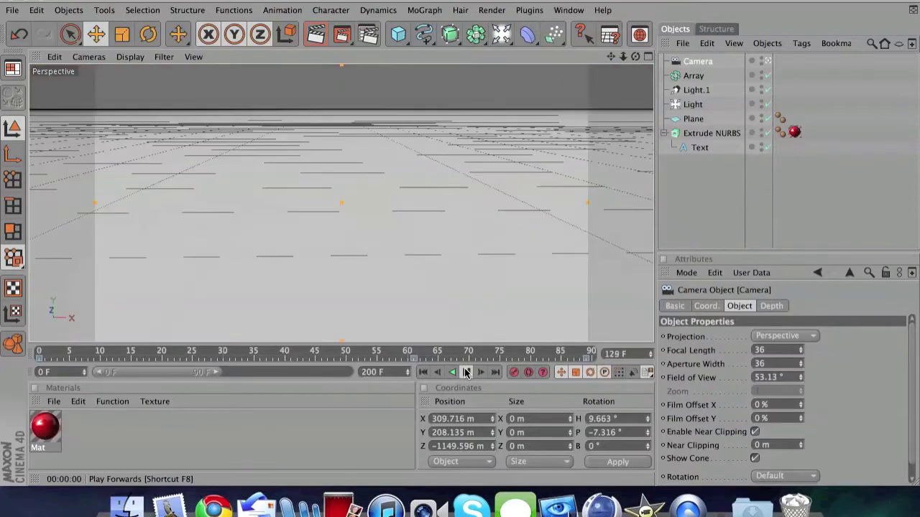
pyautogui.click(447, 372)
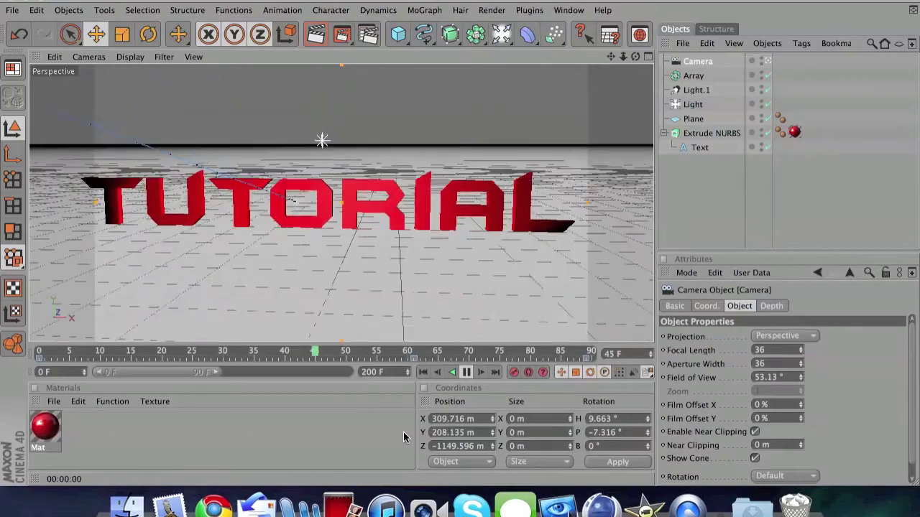
pyautogui.click(466, 371)
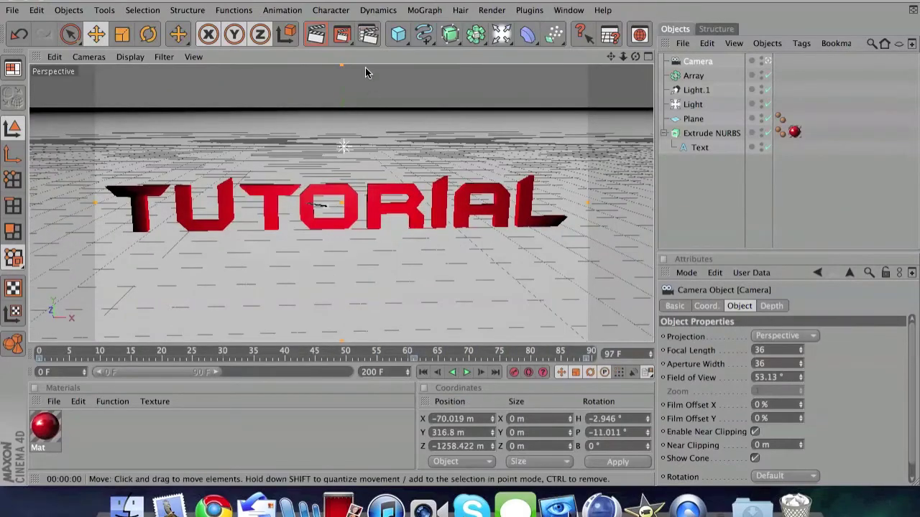
# Open the render settings and review the save options for the movie's file path and format
pyautogui.click(316, 34)
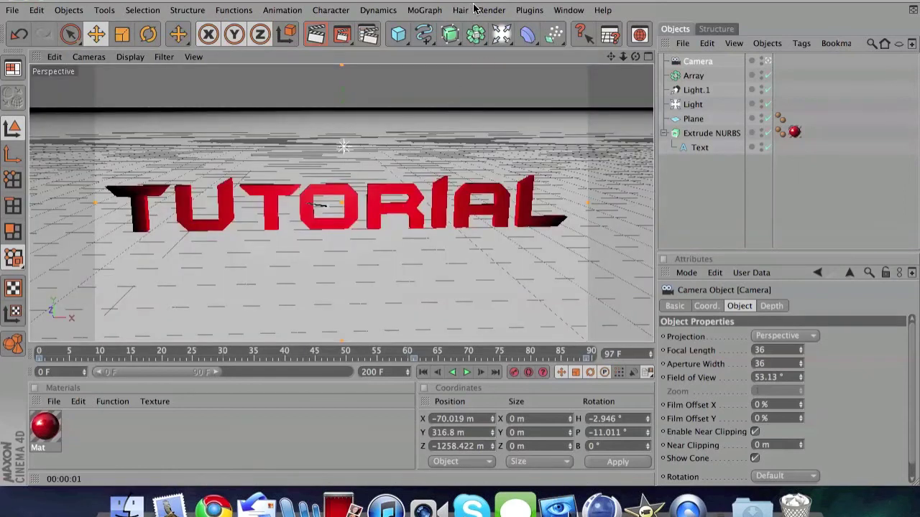
pyautogui.click(492, 10)
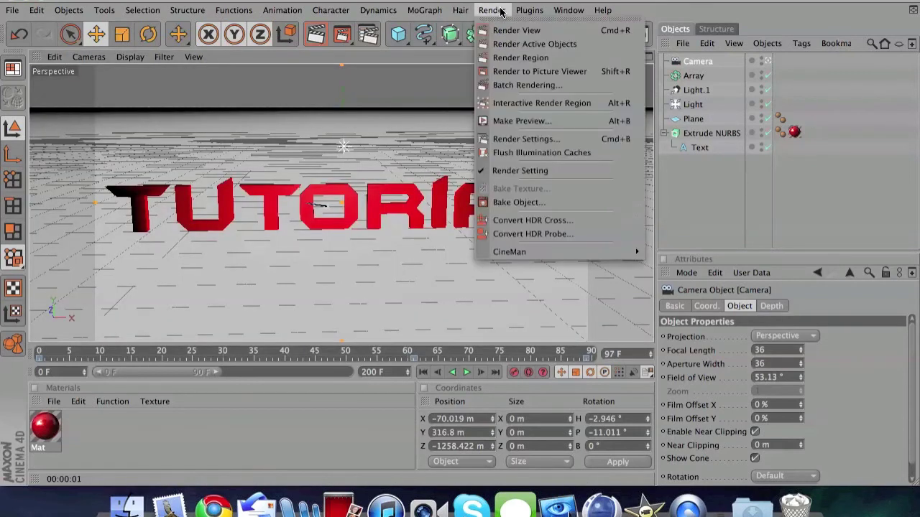
pyautogui.click(535, 139)
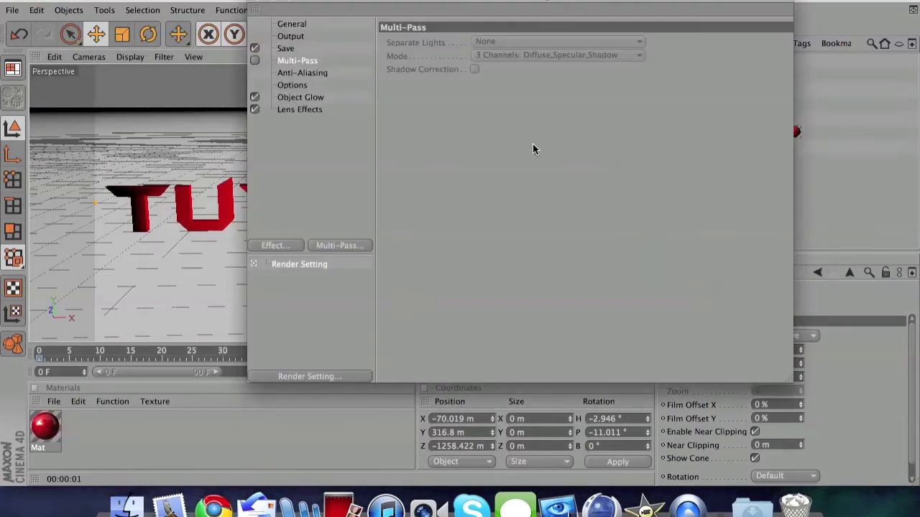
pyautogui.click(291, 37)
pyautogui.click(287, 48)
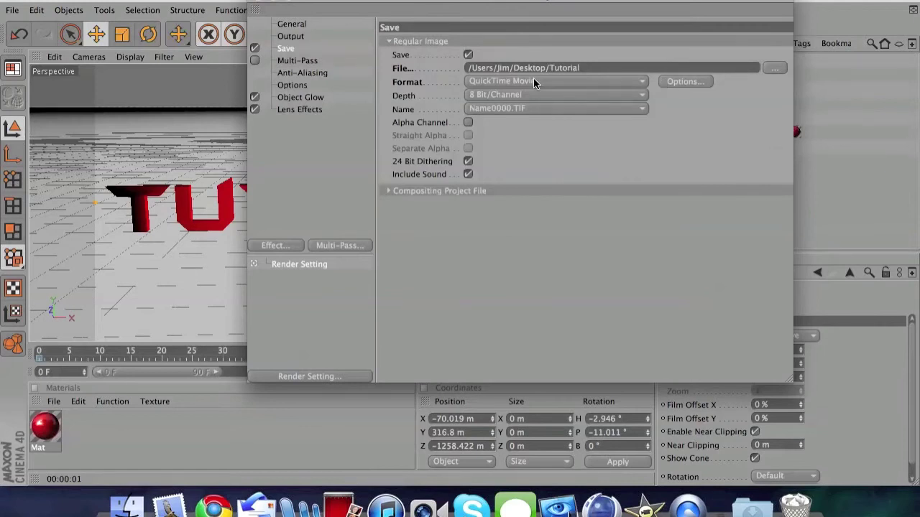
# Try a manual output frame range starting at frame 0
pyautogui.click(300, 27)
pyautogui.click(304, 35)
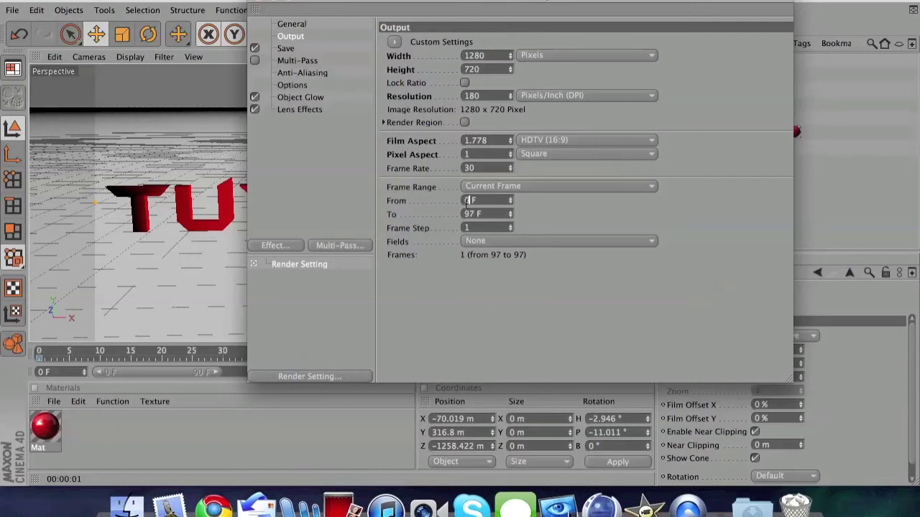
pyautogui.moveTo(475, 213); pyautogui.dragTo(458, 214)
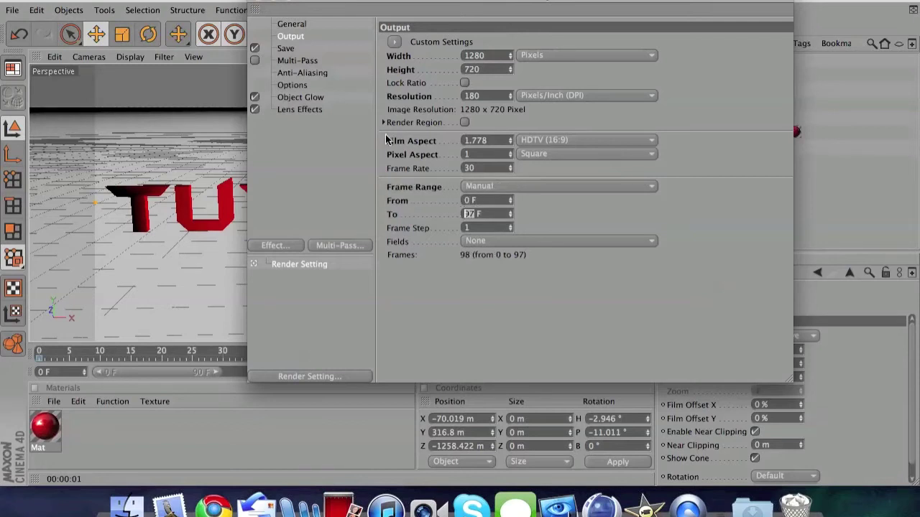
# Uncover the timeline, undo the frame range change, and locate the camera's last keyframe past frame 90
pyautogui.moveTo(454, 2); pyautogui.dragTo(861, 95)
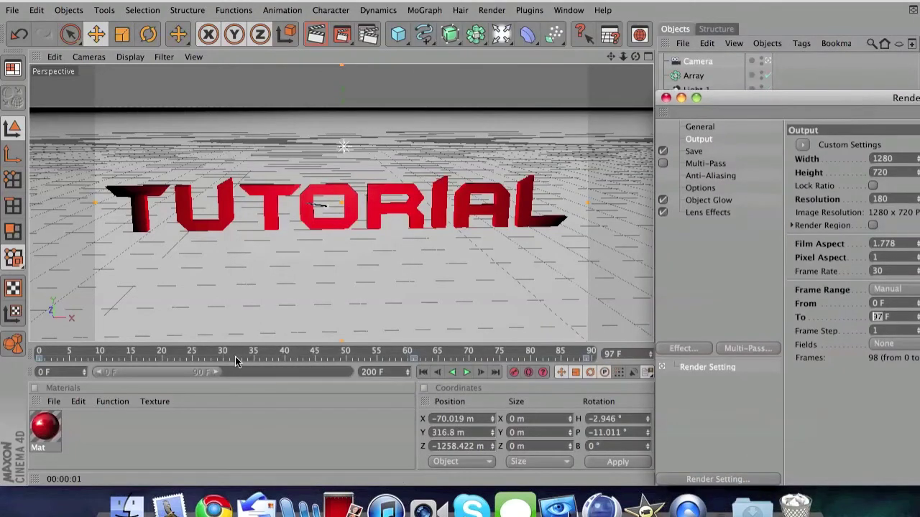
pyautogui.moveTo(224, 381); pyautogui.dragTo(214, 382)
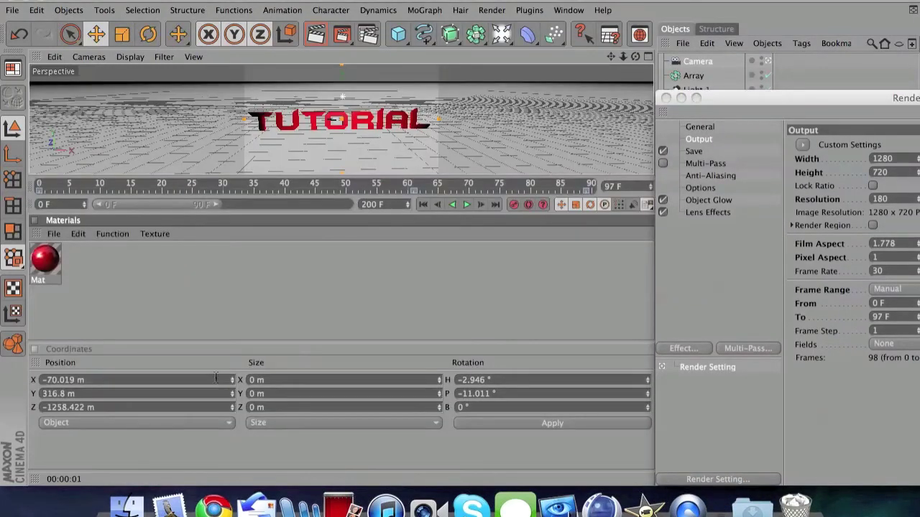
pyautogui.press('super+z')
pyautogui.moveTo(147, 208); pyautogui.dragTo(270, 194)
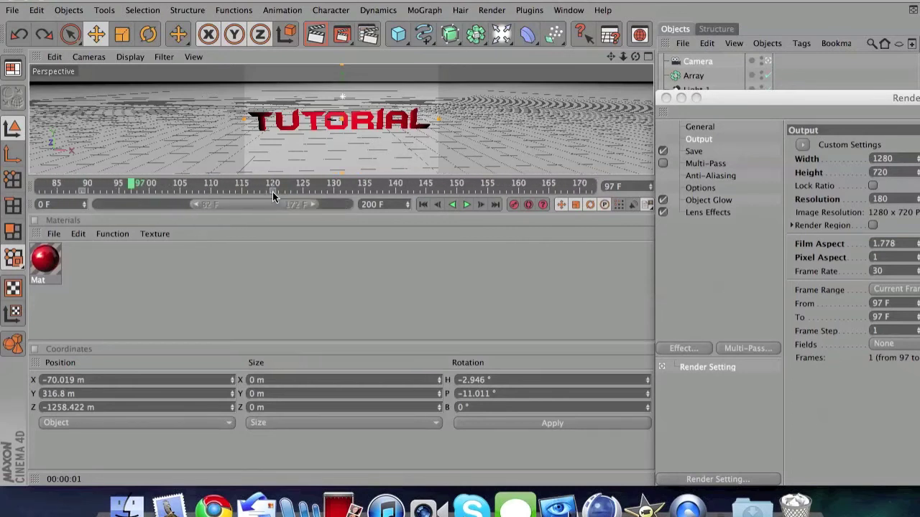
# Set the render output's frame range from 0 F to 120 F
pyautogui.moveTo(816, 95); pyautogui.dragTo(422, 16)
pyautogui.write('120')
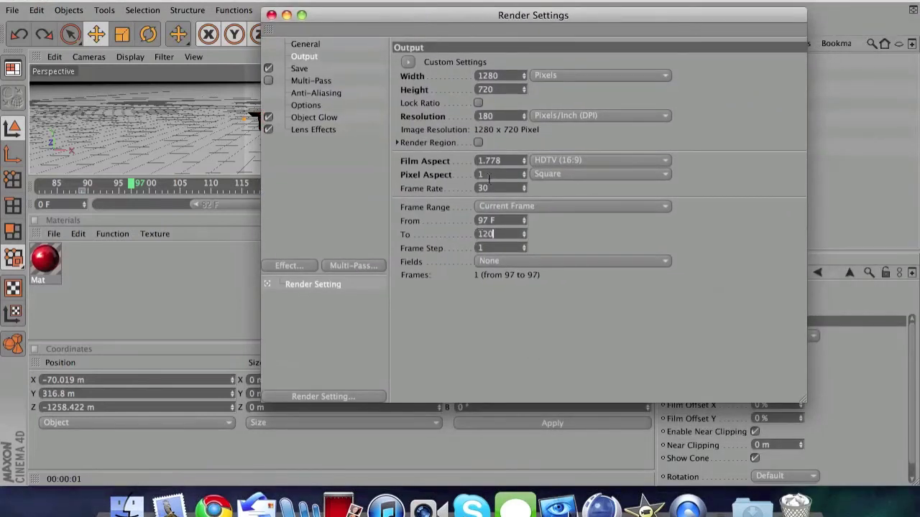
pyautogui.press('Return')
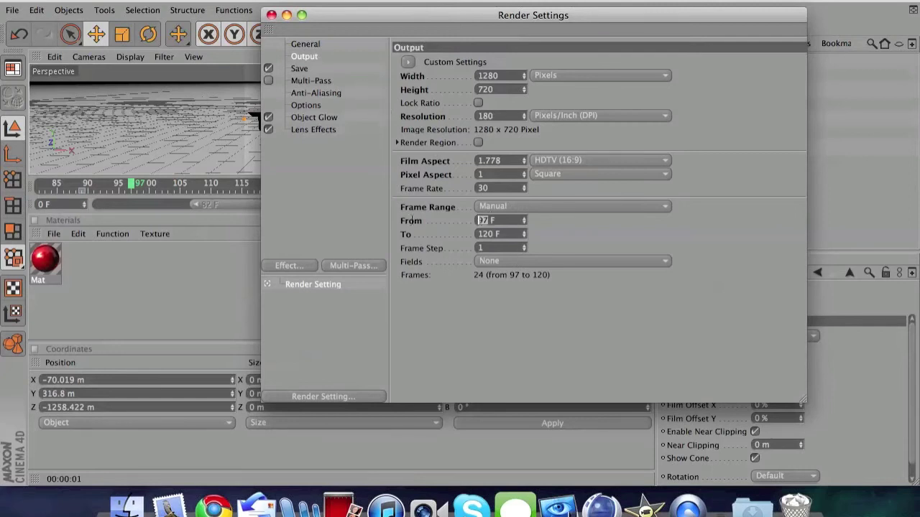
pyautogui.write('0')
pyautogui.press('Return')
# Close the render settings and render the animation to the Picture Viewer
pyautogui.click(272, 15)
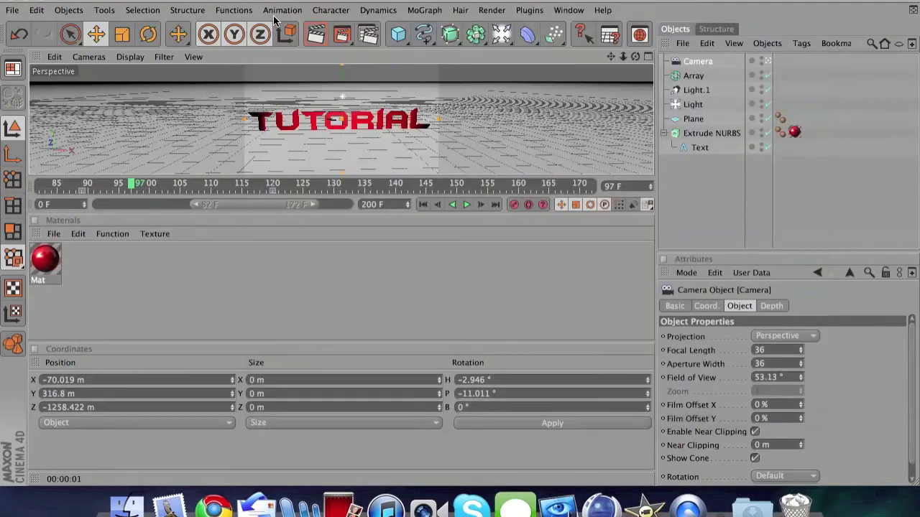
pyautogui.click(342, 35)
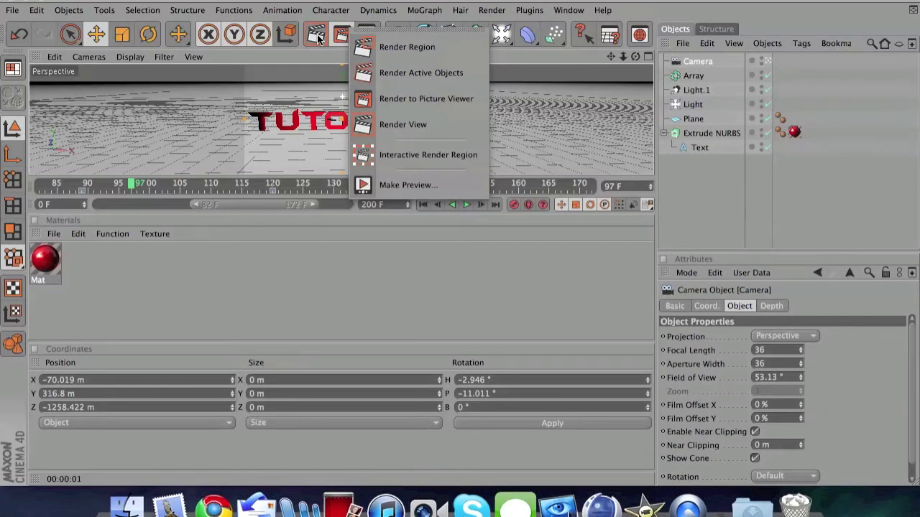
pyautogui.click(333, 38)
pyautogui.click(334, 38)
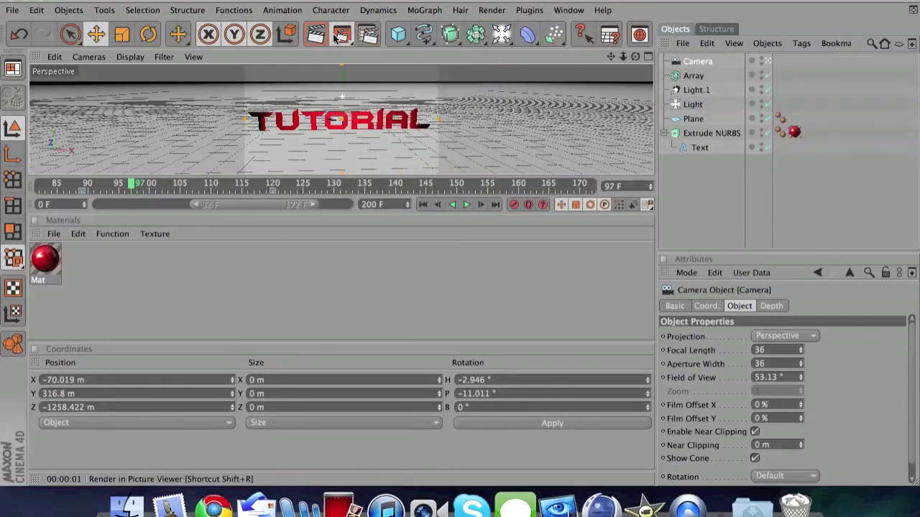
pyautogui.click(335, 37)
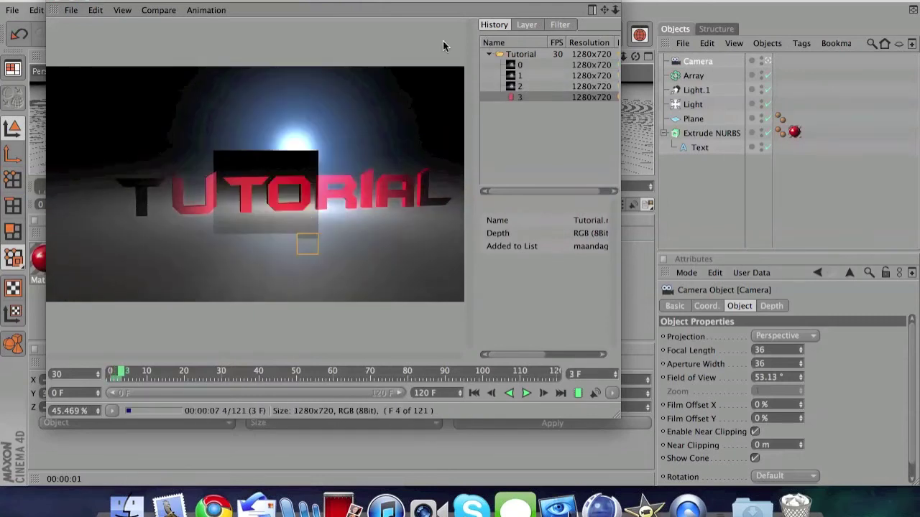
# Bring the Picture Viewer fully into view and play back the frames rendered so far, stopping and restarting playback
pyautogui.moveTo(407, 1); pyautogui.dragTo(565, 13)
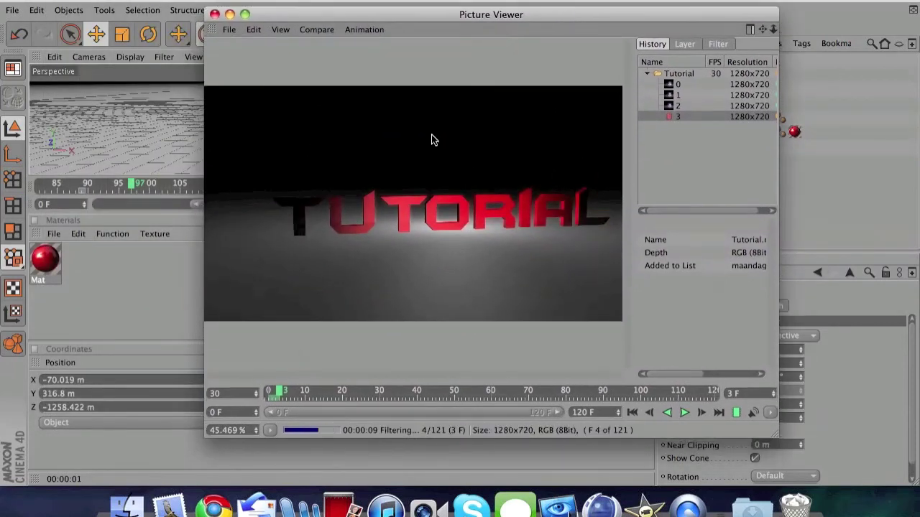
pyautogui.click(106, 303)
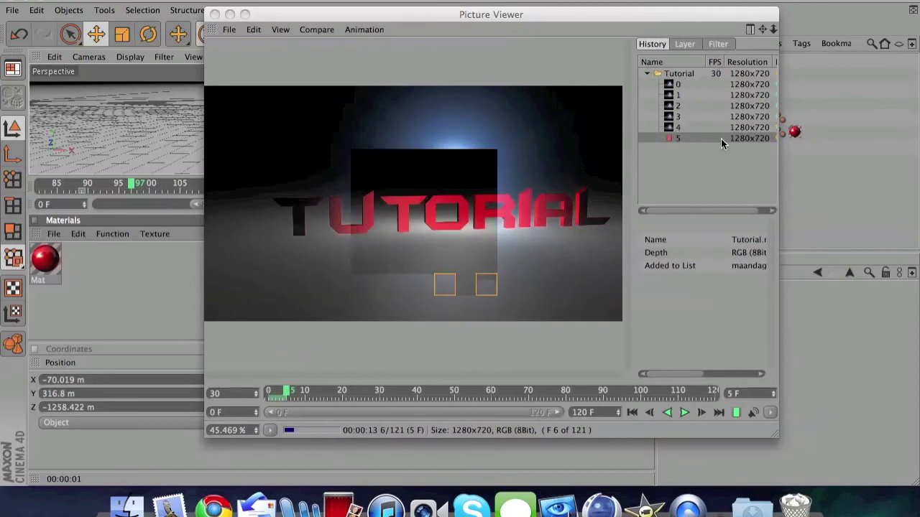
pyautogui.click(683, 413)
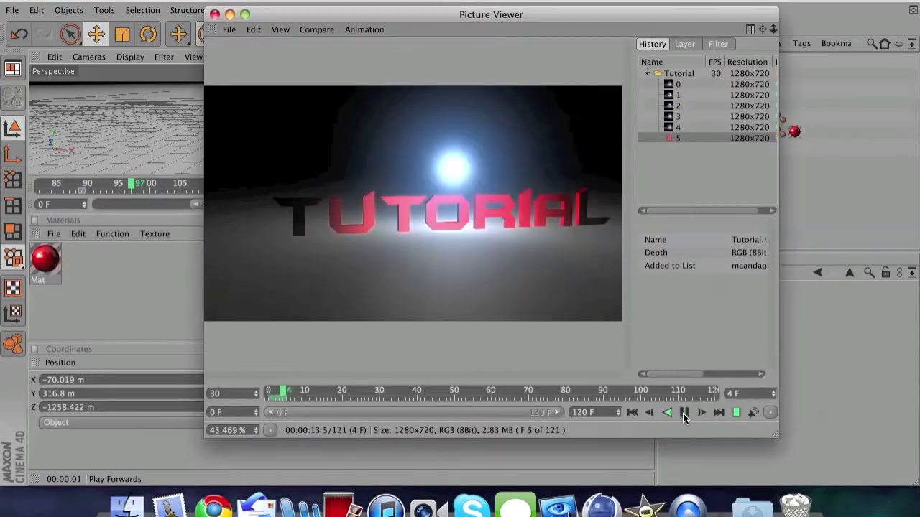
pyautogui.click(682, 414)
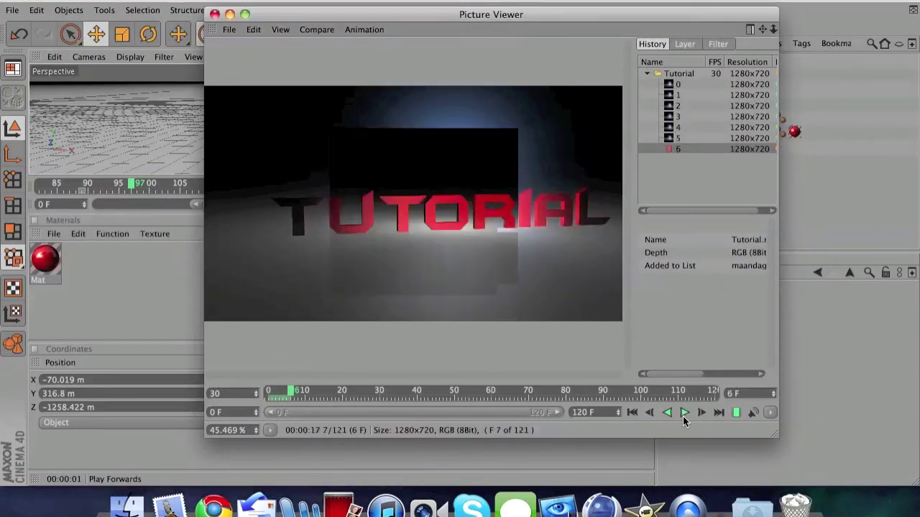
pyautogui.click(683, 416)
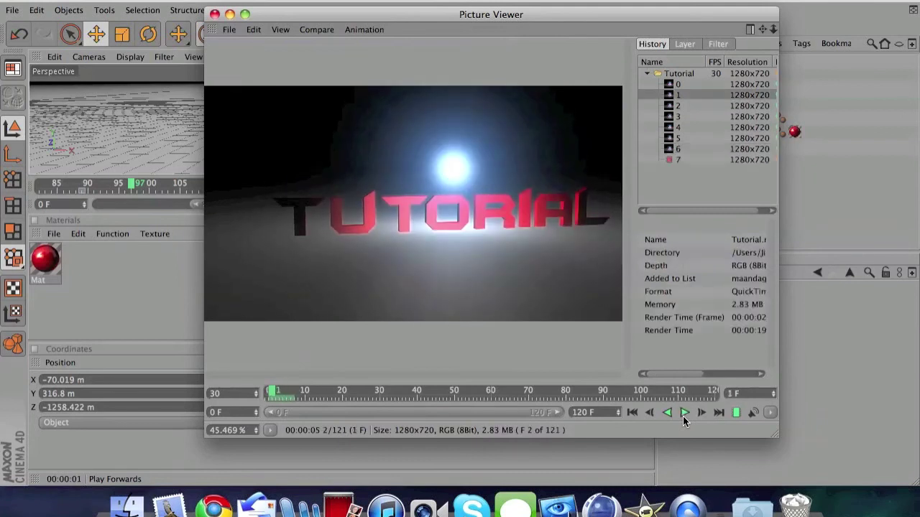